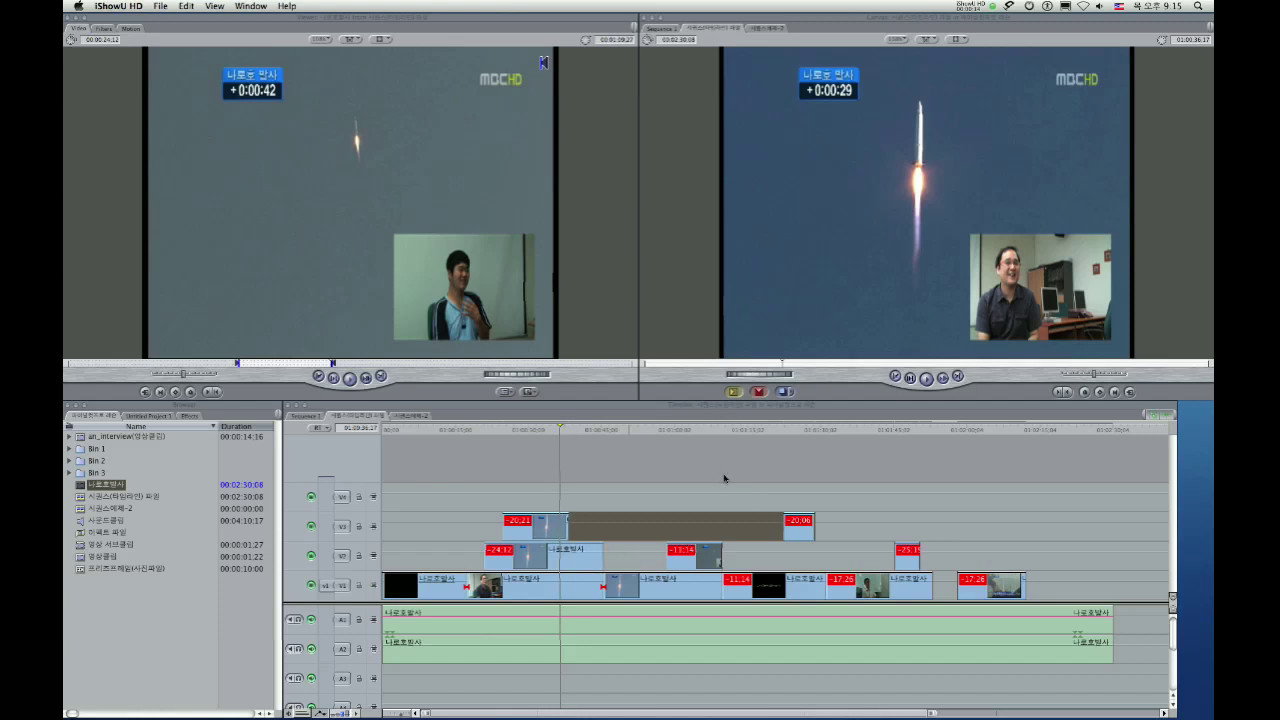
# Switch to Final Cut Pro and open its System Settings
pyautogui.click(157, 32)
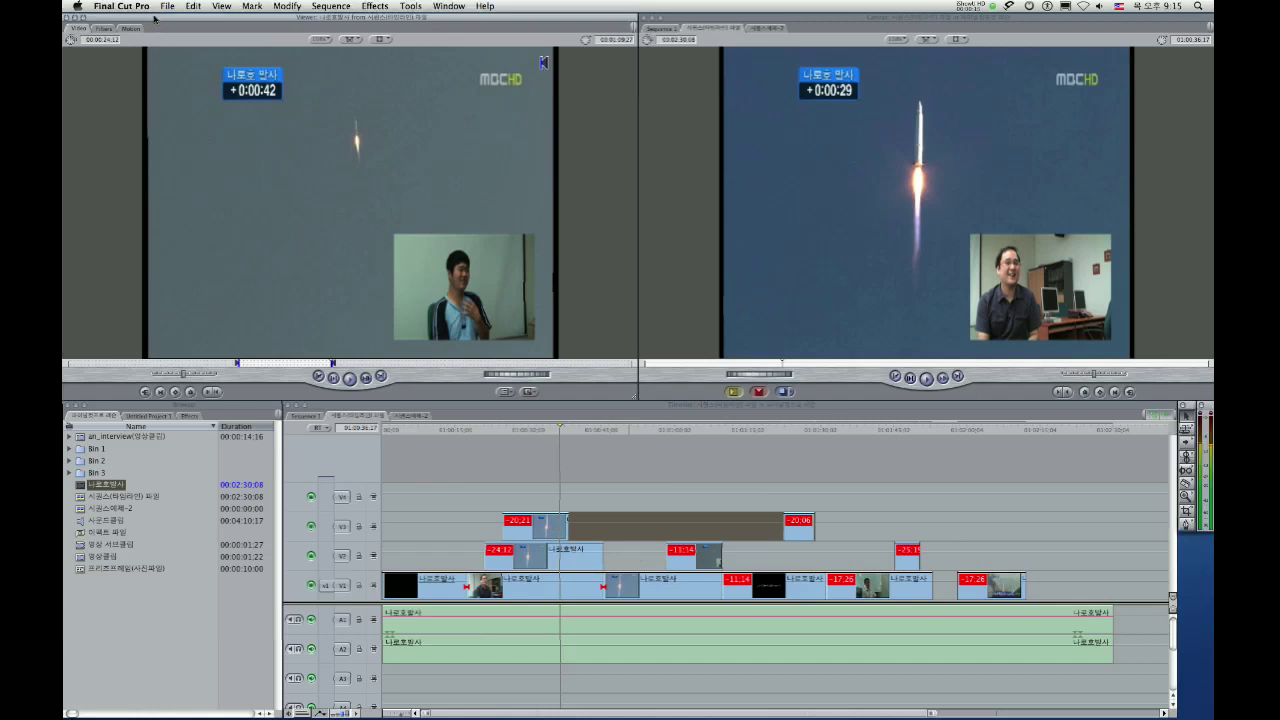
pyautogui.click(140, 6)
pyautogui.click(160, 50)
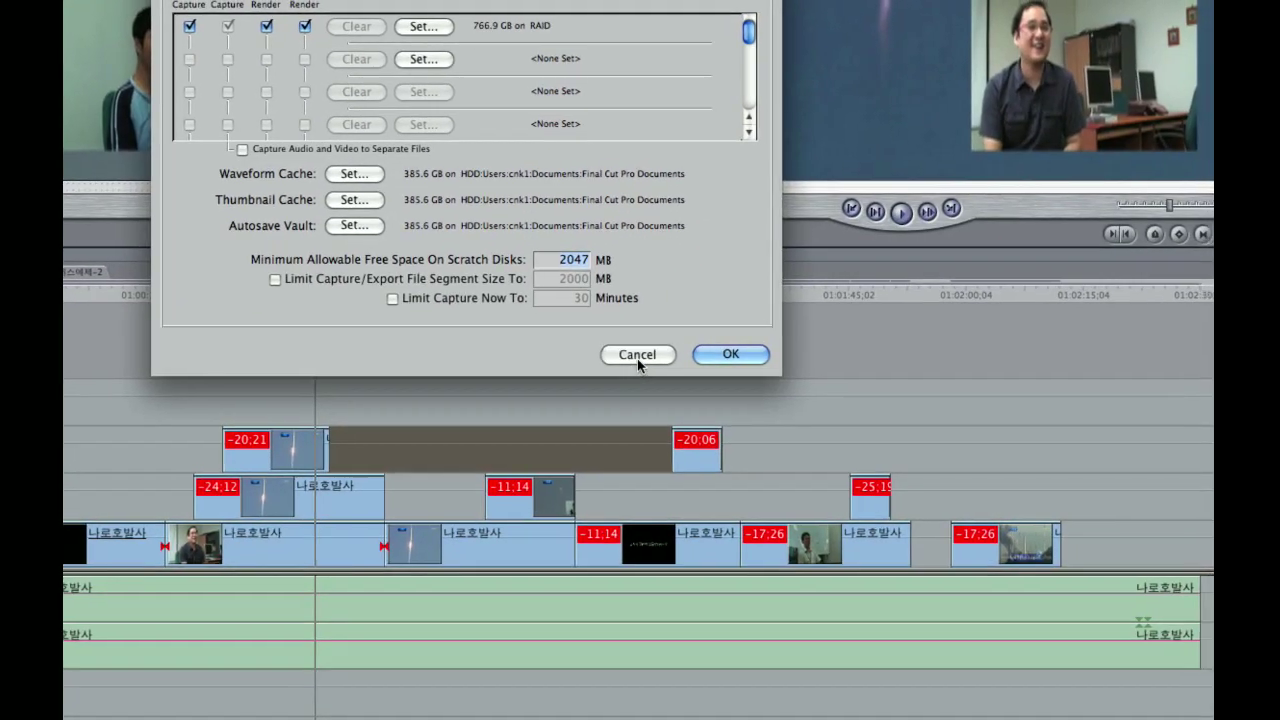
pyautogui.click(641, 354)
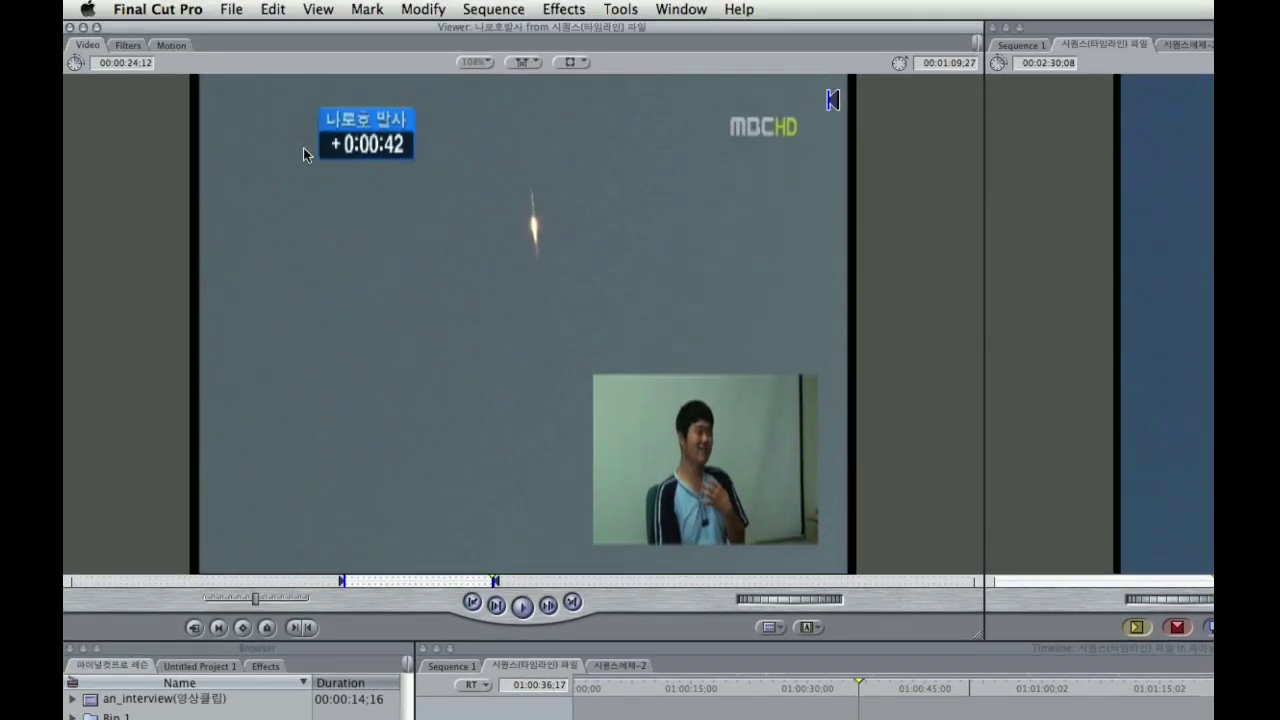
pyautogui.click(190, 10)
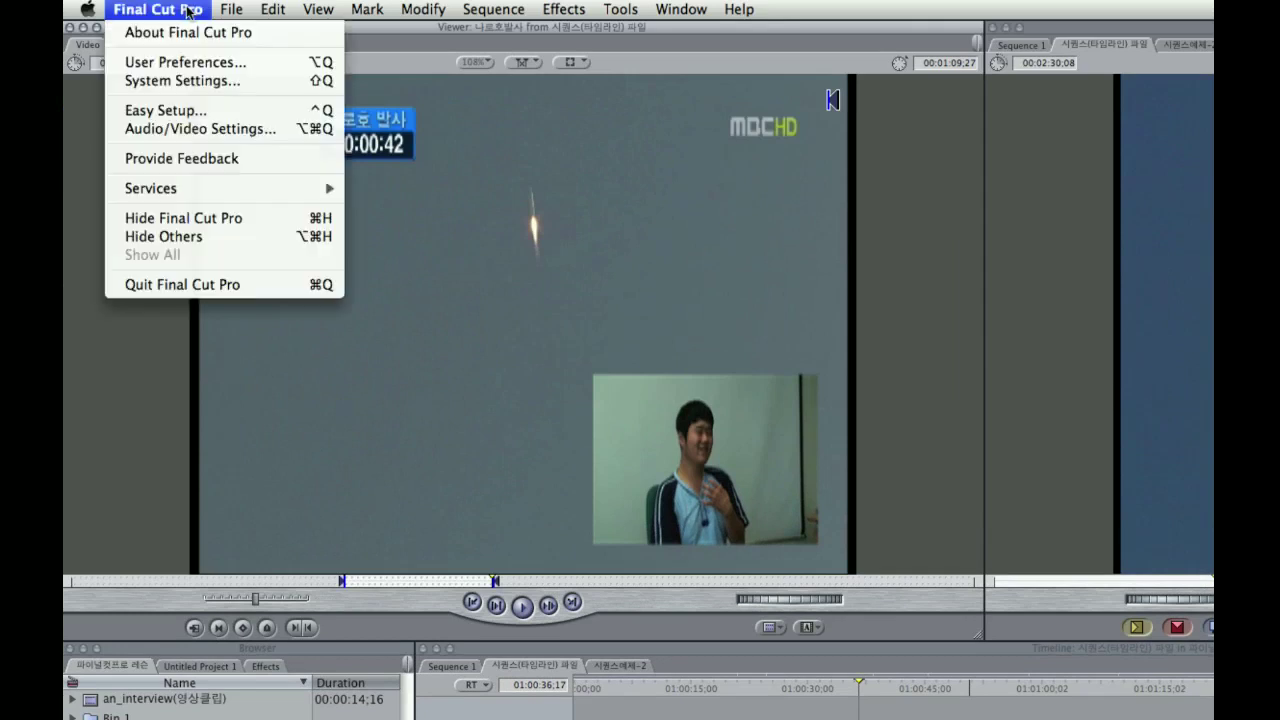
pyautogui.click(182, 81)
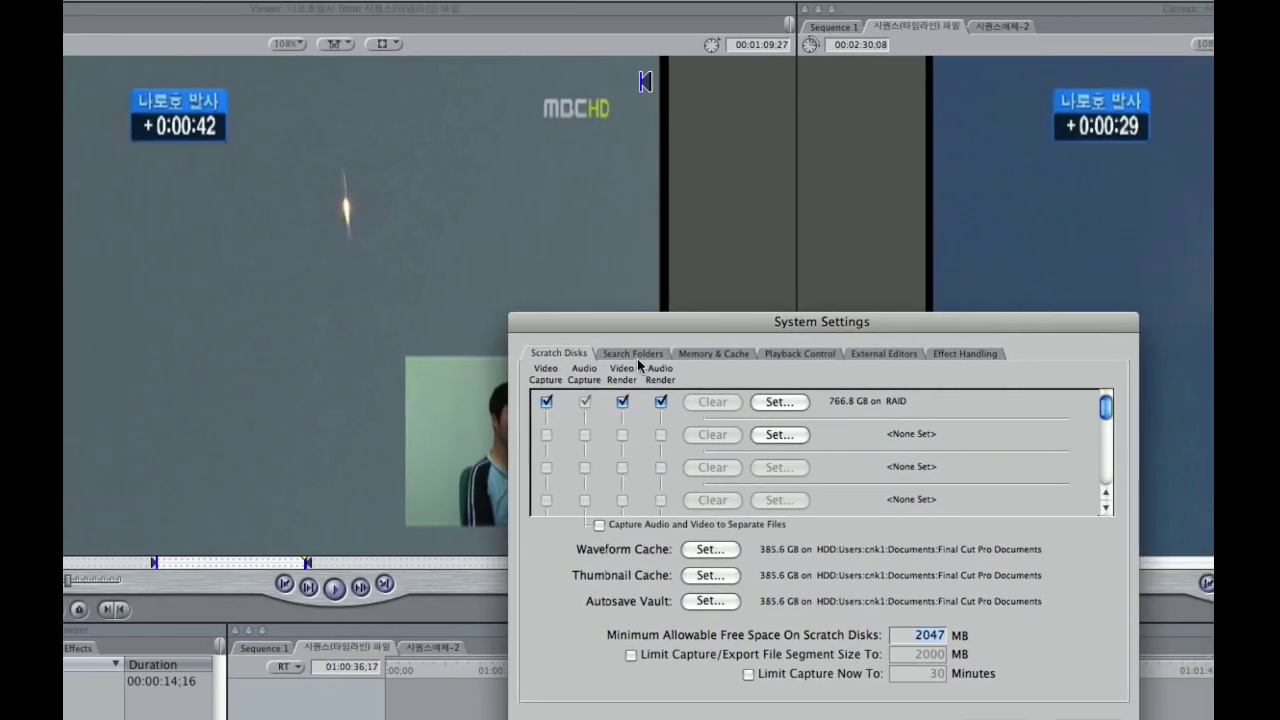
# Look through the Search Folders, Memory & Cache, Playback Control, External Editors and Effect Handling settings, ending on Scratch Disks
pyautogui.click(638, 356)
pyautogui.click(712, 354)
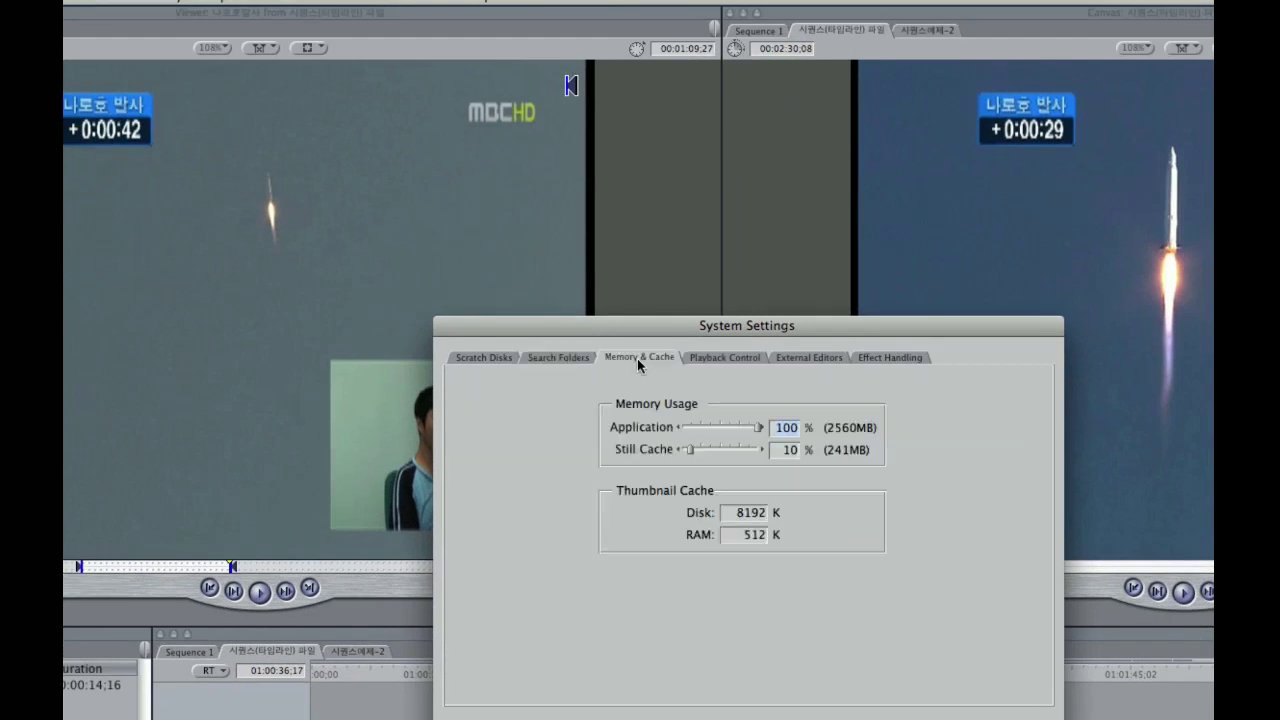
pyautogui.click(660, 358)
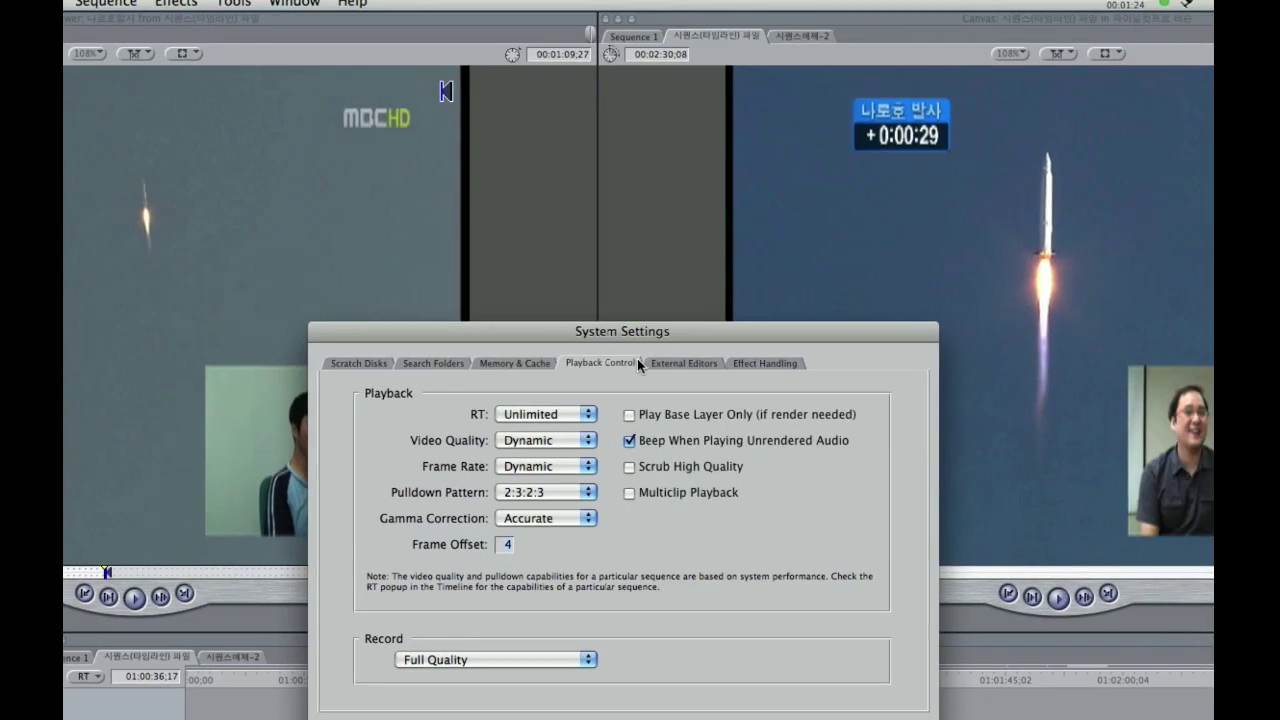
pyautogui.click(638, 363)
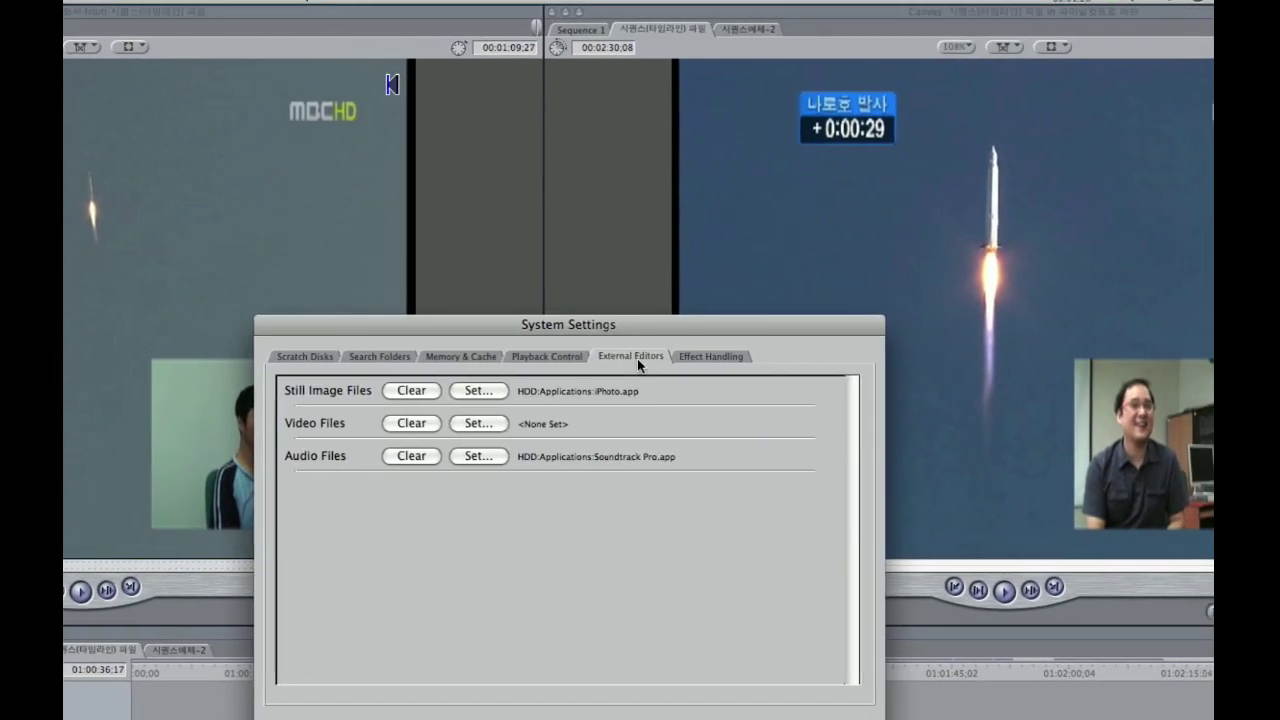
pyautogui.click(638, 361)
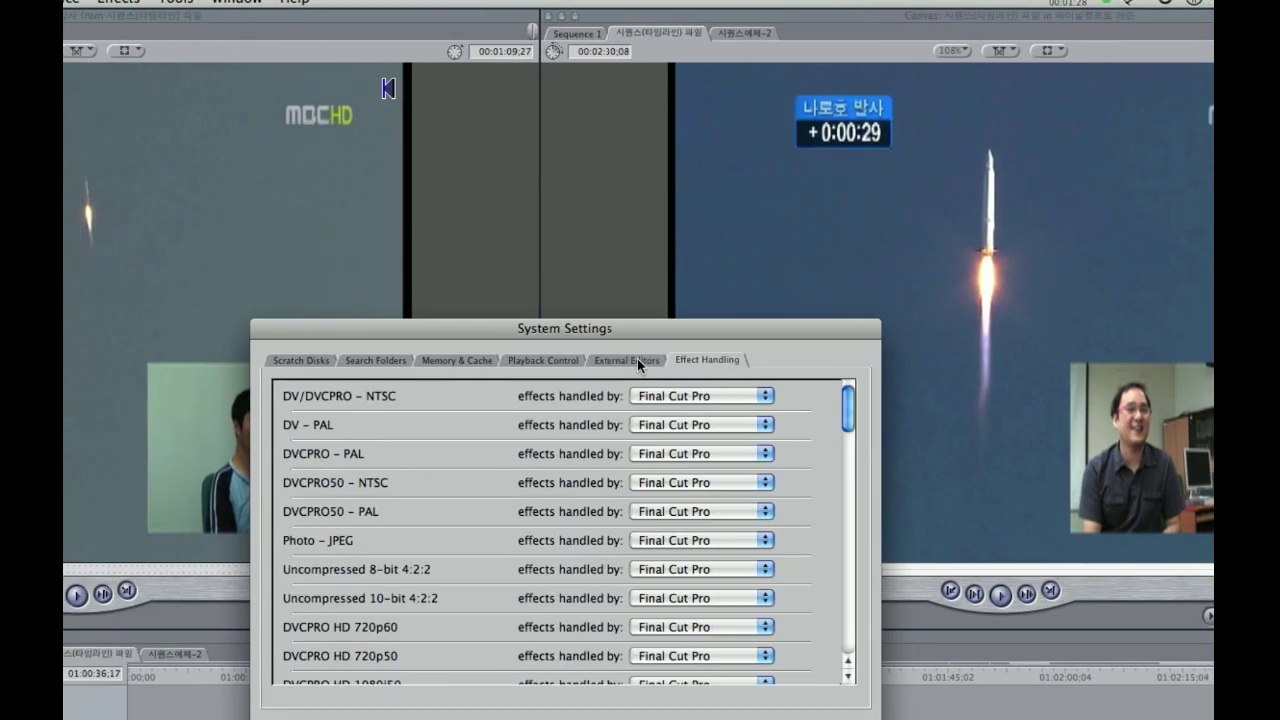
pyautogui.click(638, 361)
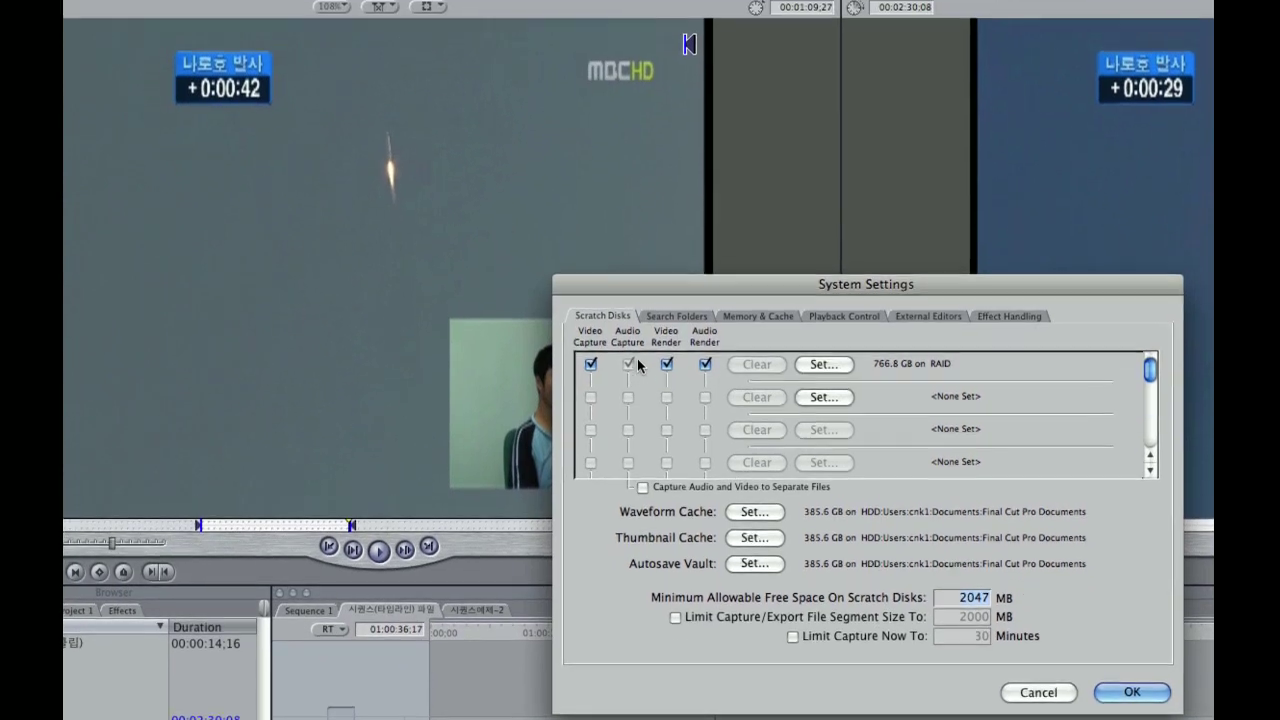
pyautogui.click(712, 357)
pyautogui.click(638, 358)
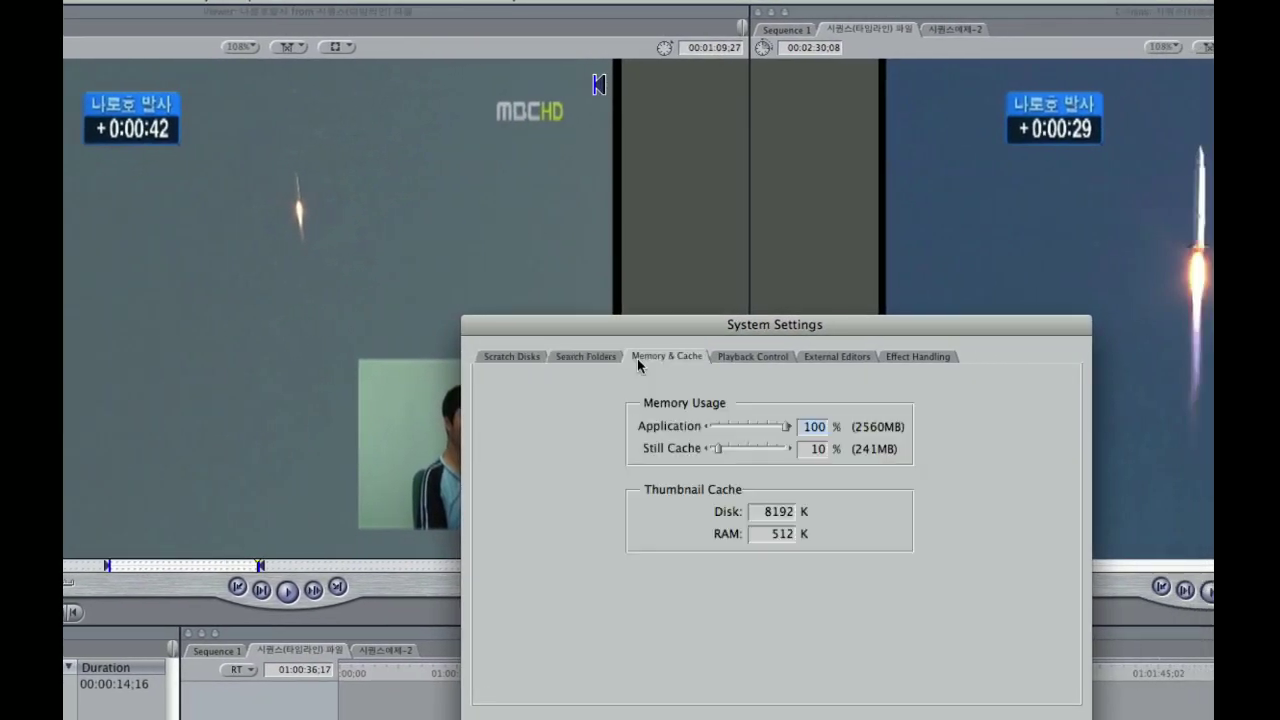
pyautogui.click(586, 357)
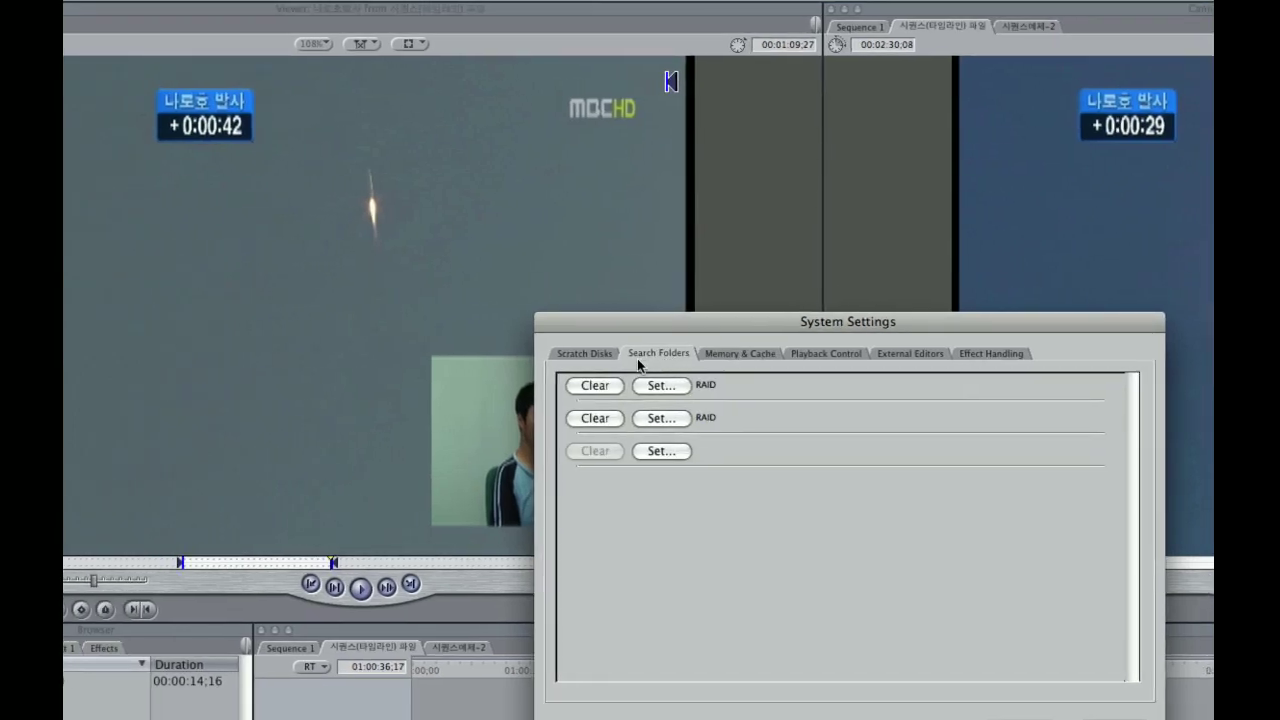
pyautogui.click(616, 356)
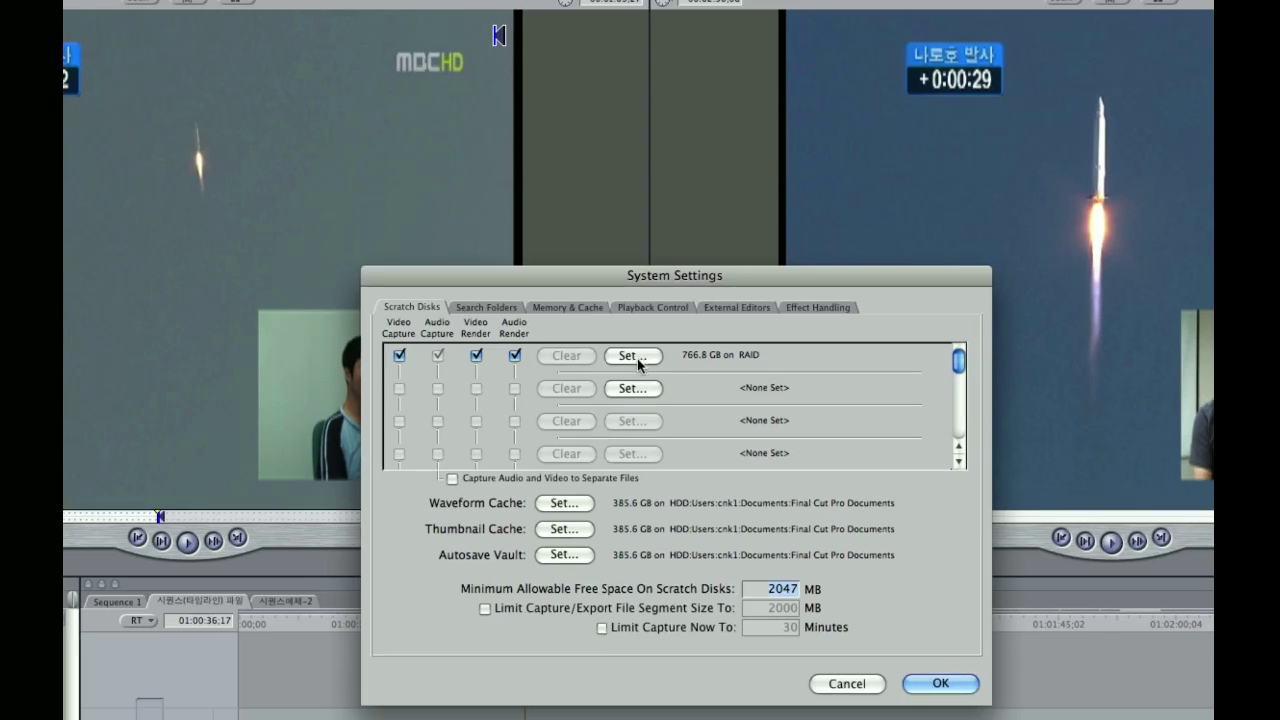
# Browse the HDD and RAID volumes for the first scratch disk, then view the second disk's folder choice, cancelling both
pyautogui.click(633, 356)
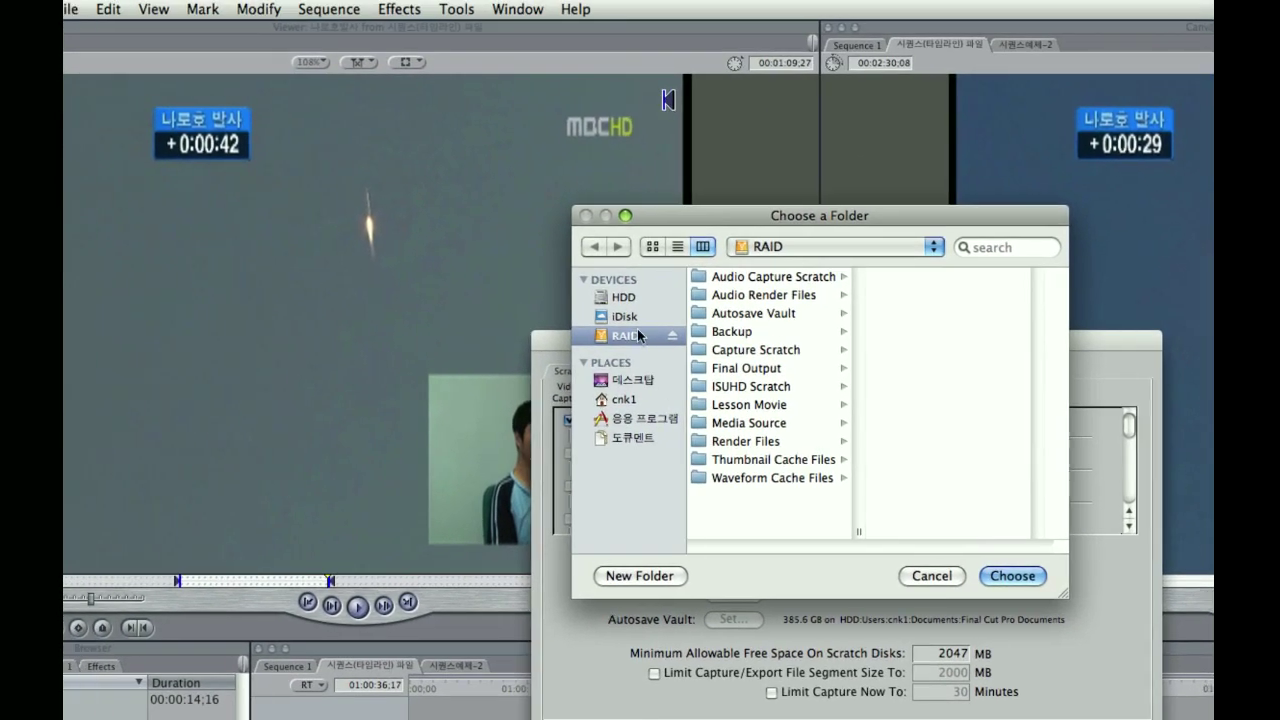
pyautogui.click(626, 297)
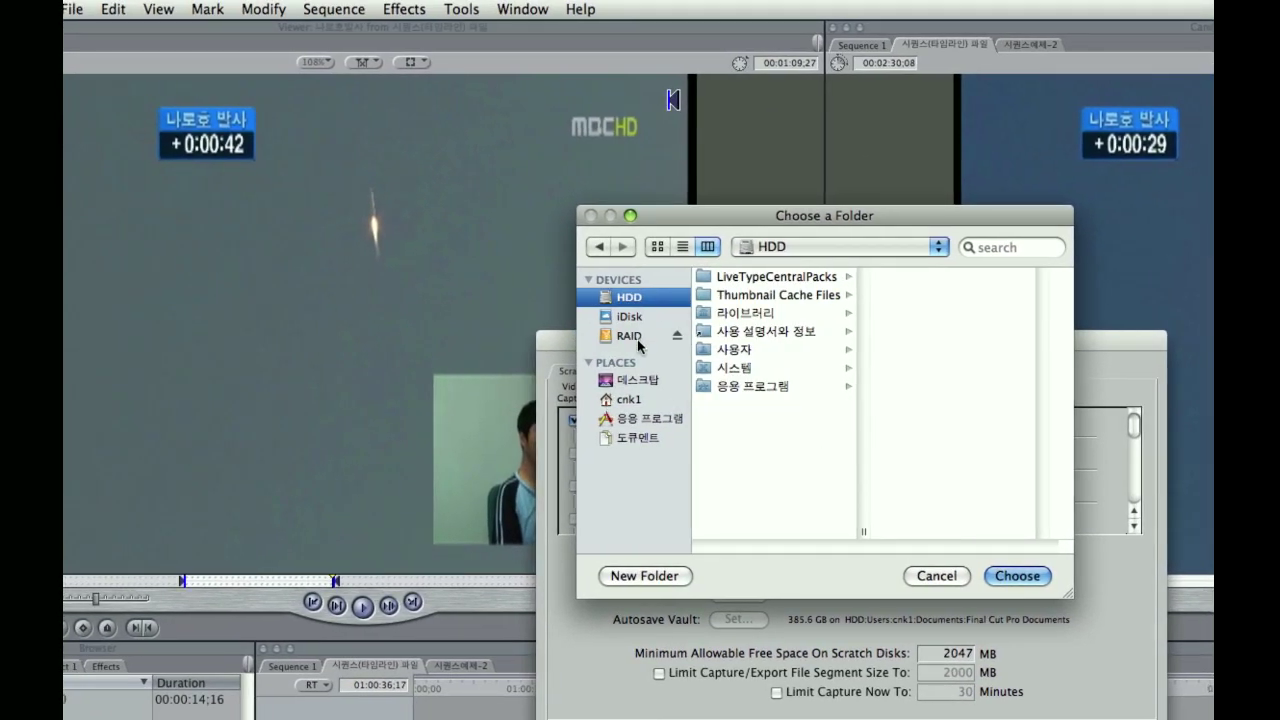
pyautogui.click(640, 346)
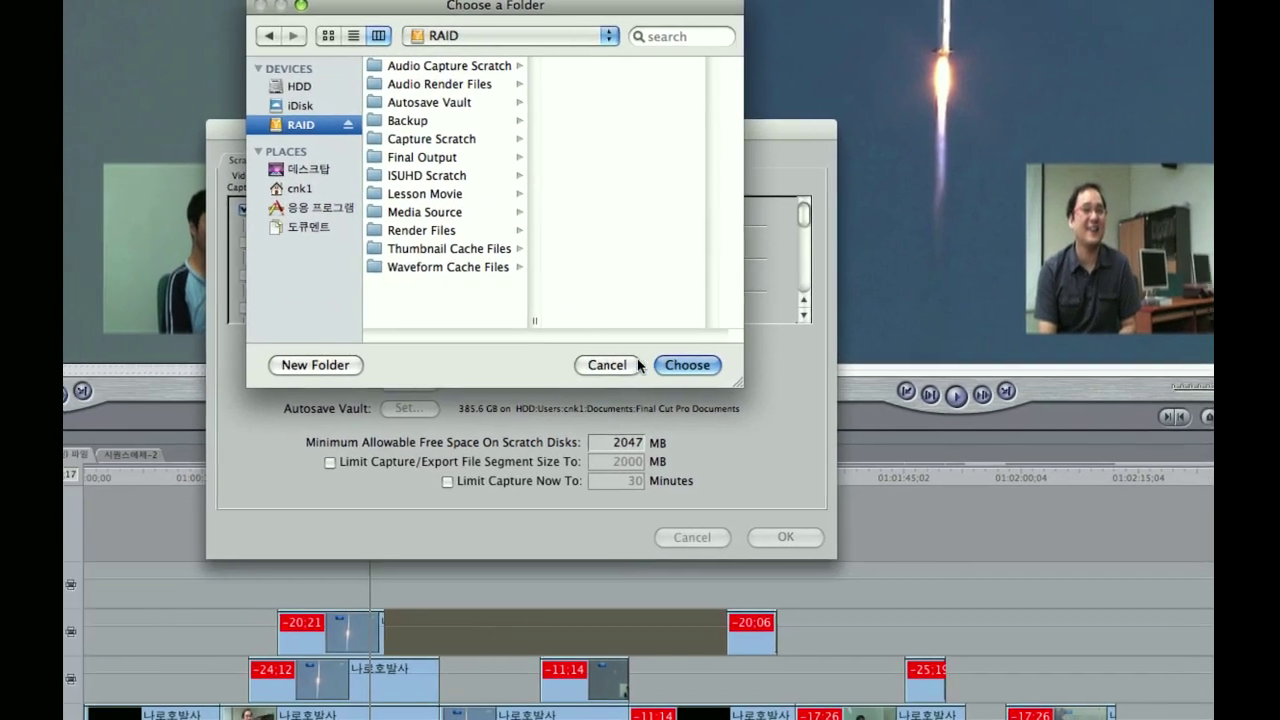
pyautogui.click(605, 373)
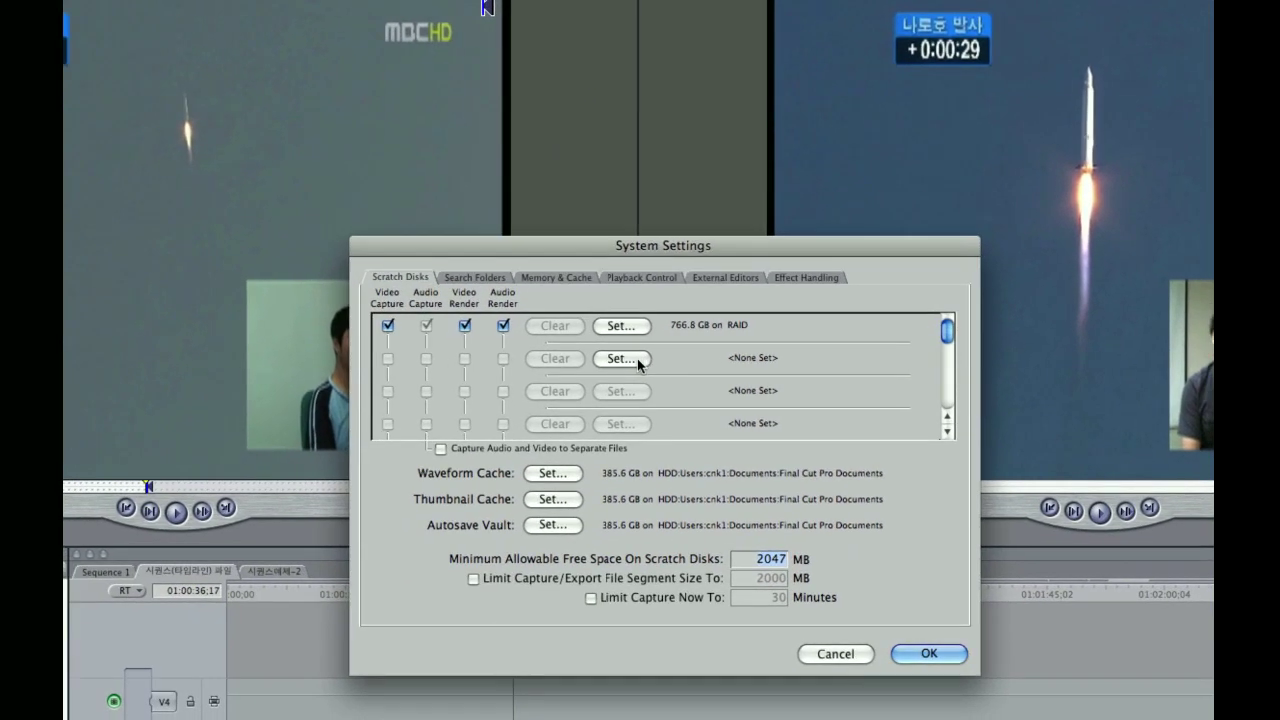
pyautogui.click(621, 358)
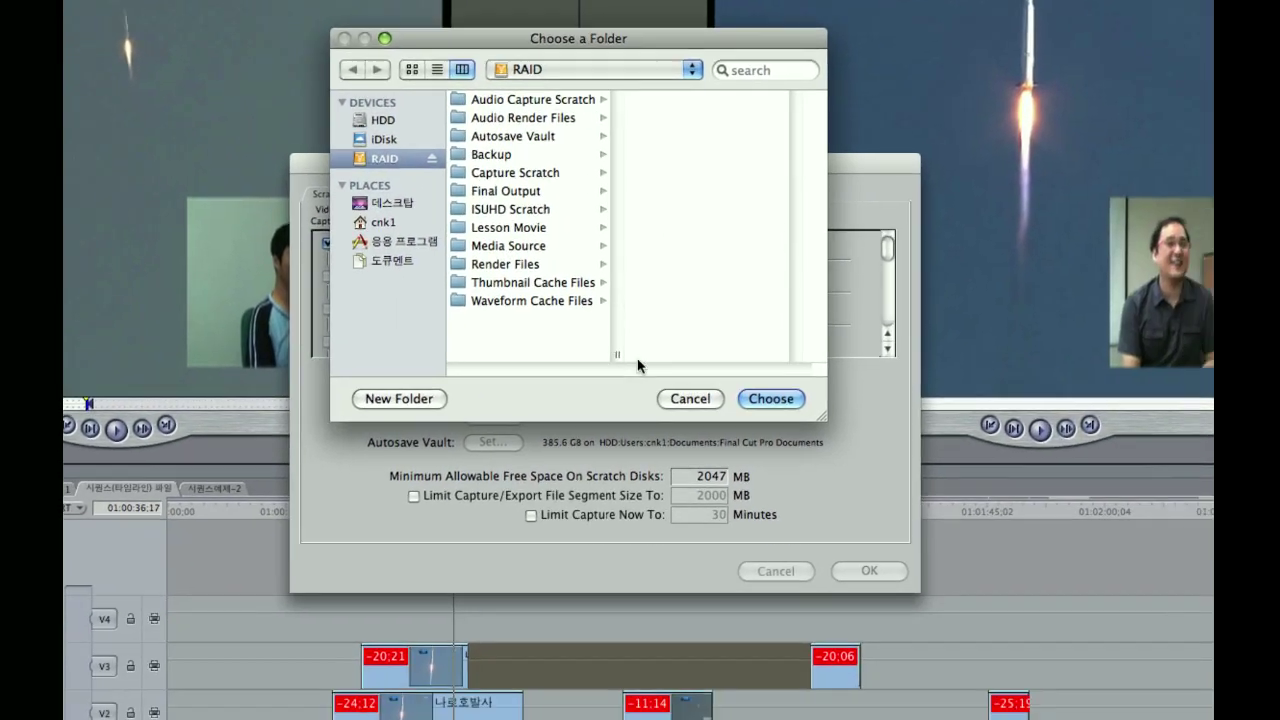
pyautogui.click(916, 576)
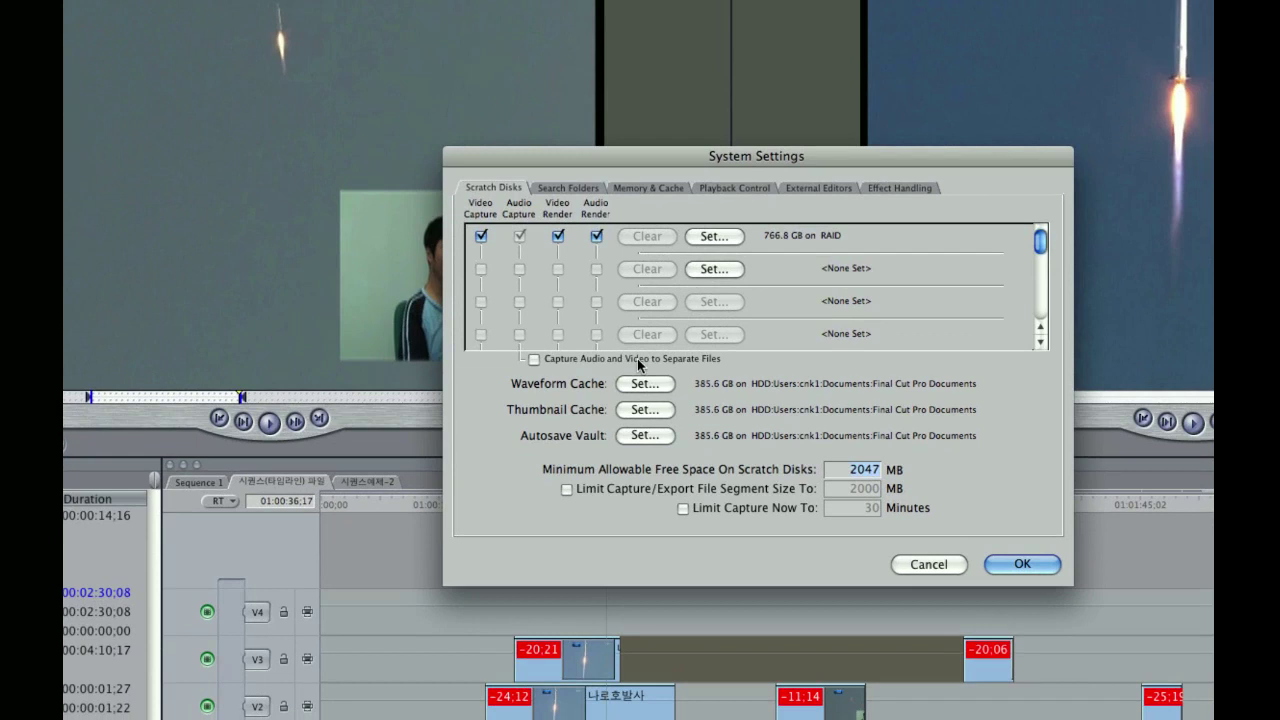
# Try capturing audio and video to separate files, and view the folder choice for the thumbnail cache
pyautogui.click(534, 358)
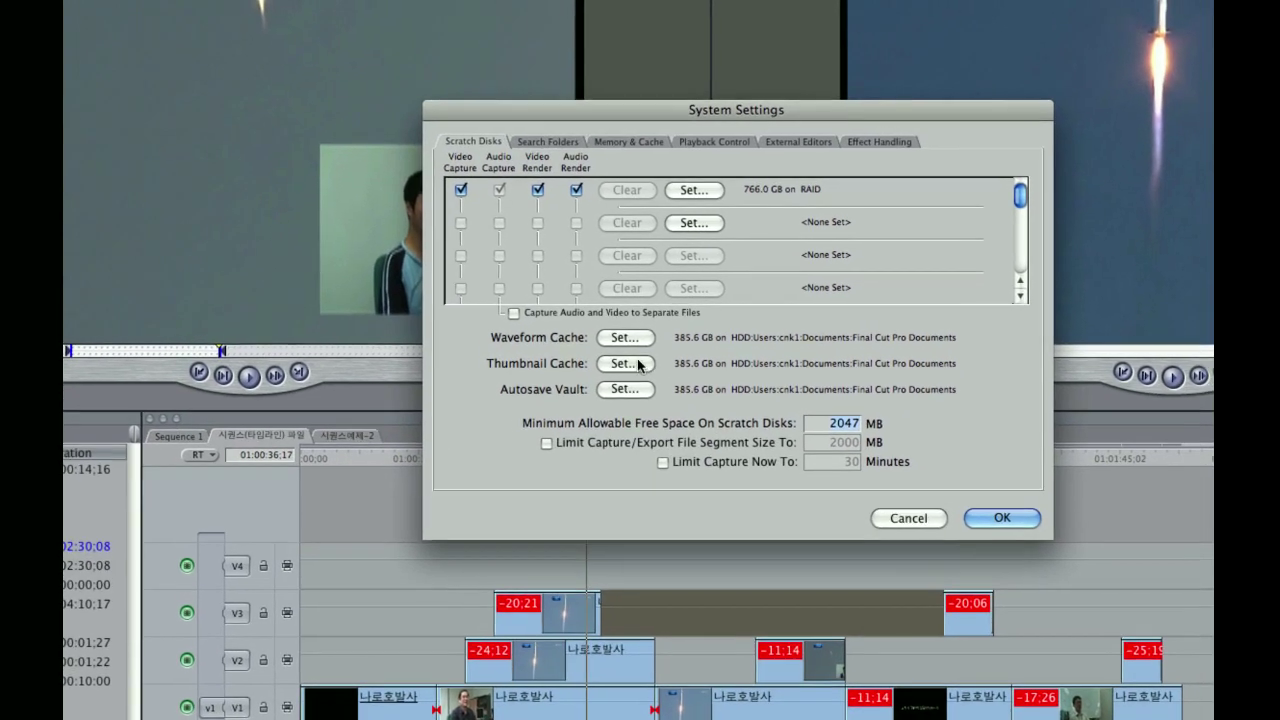
pyautogui.click(630, 364)
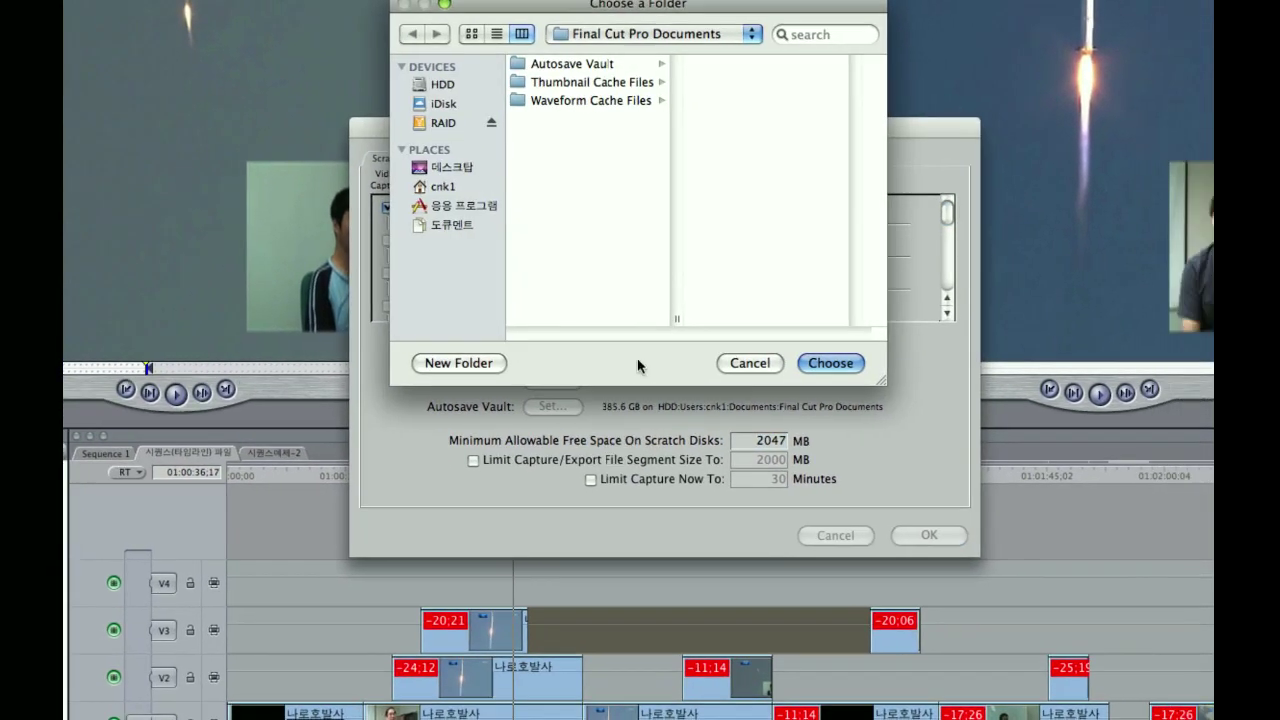
# Try the 2000 MB limit on capture/export file segments and the Capture Now time limit
pyautogui.click(640, 362)
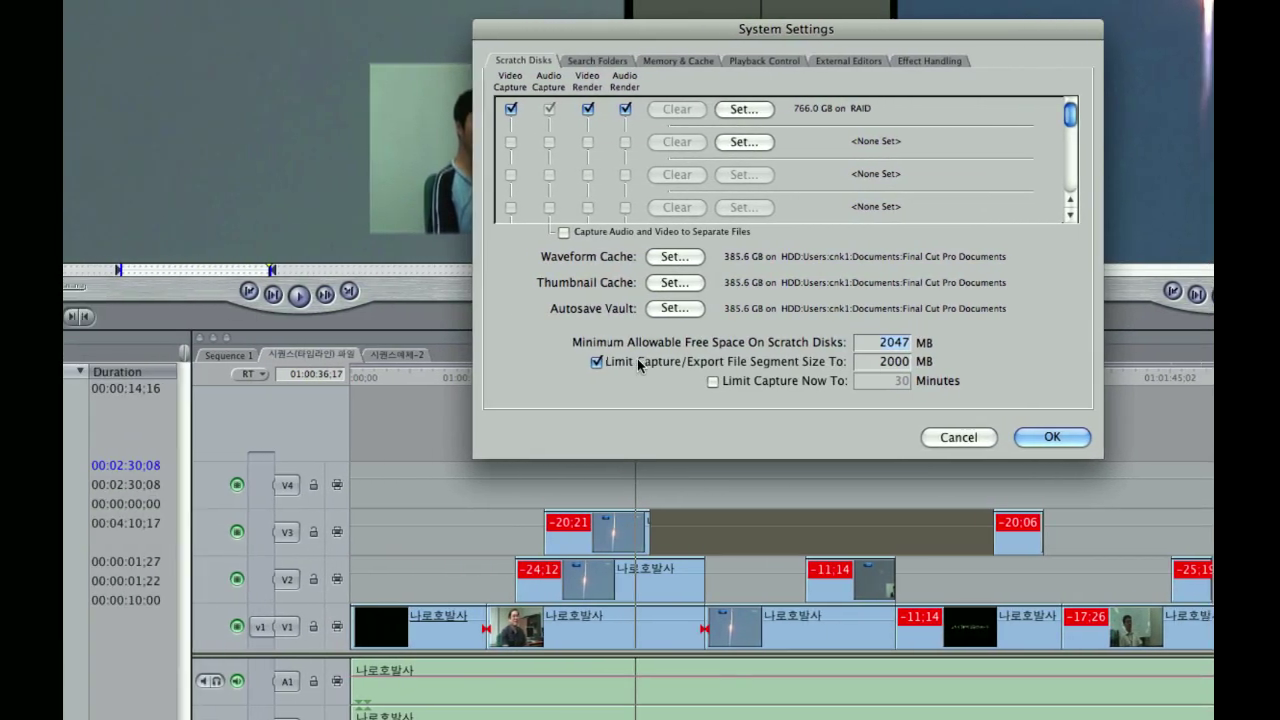
pyautogui.click(636, 361)
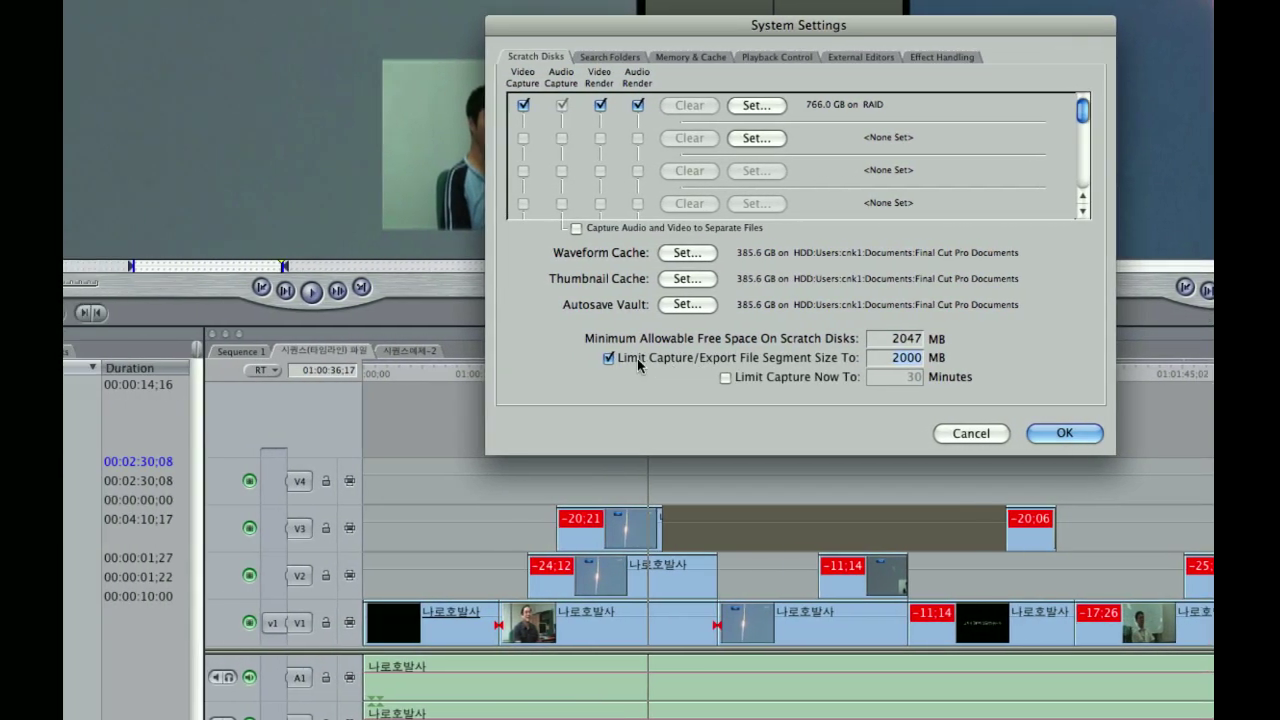
pyautogui.click(634, 360)
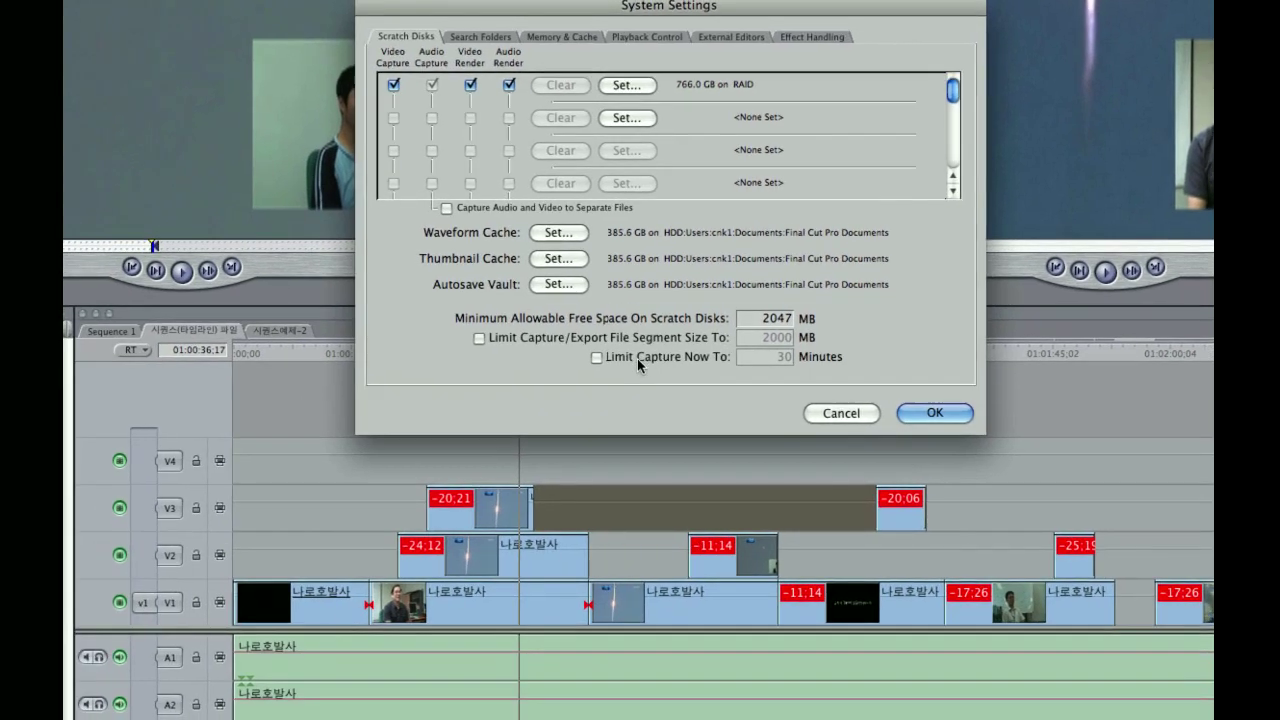
pyautogui.click(554, 360)
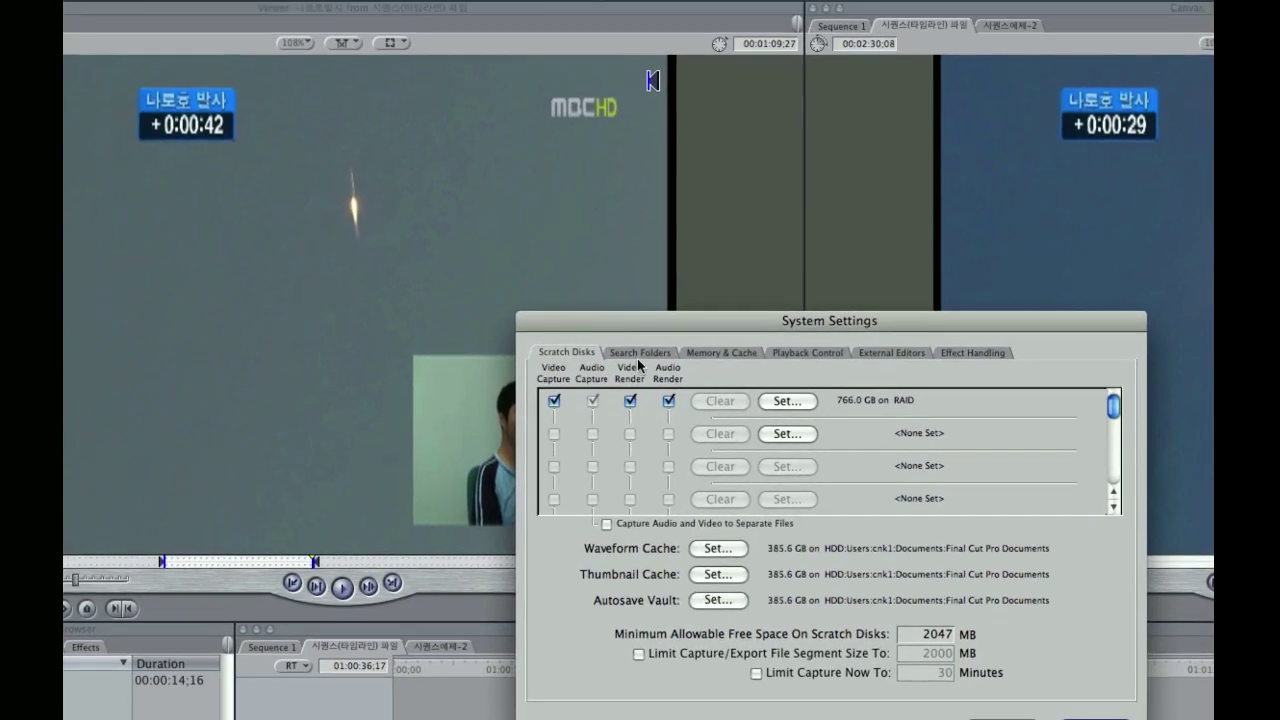
# Open the Search Folders settings and view the folder choice for a search folder, cancelling the selection
pyautogui.click(638, 359)
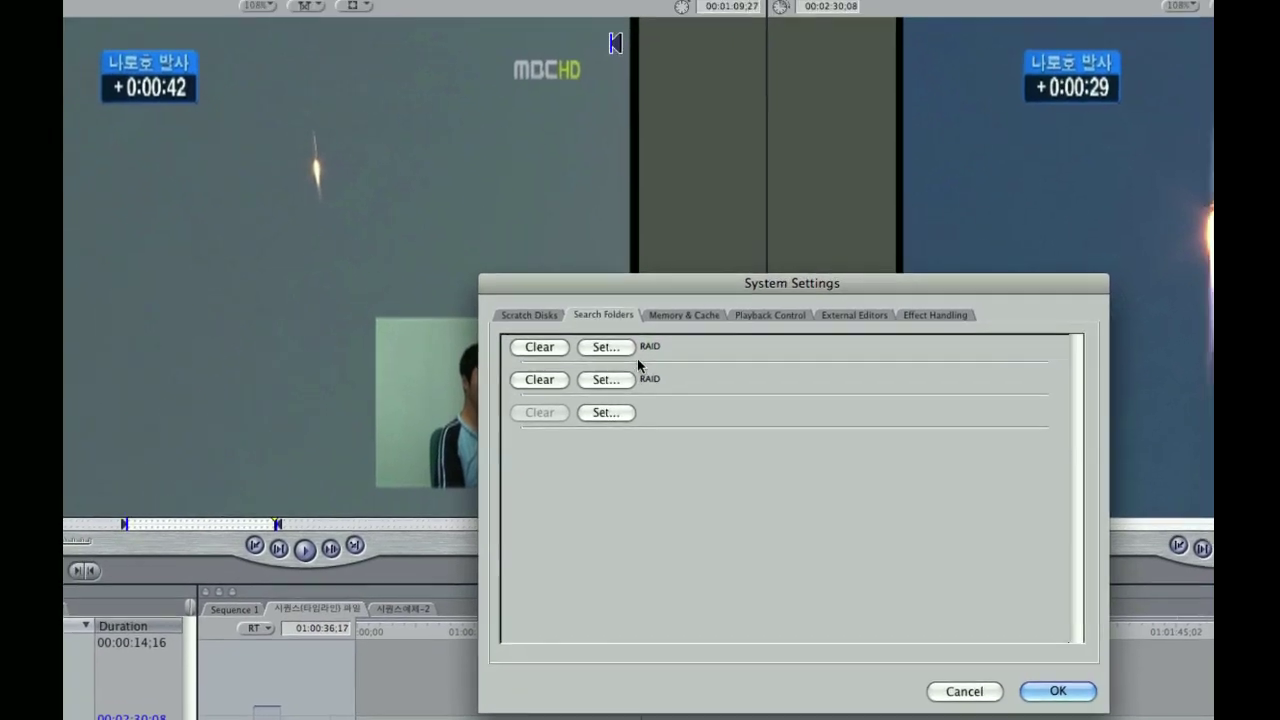
pyautogui.click(610, 336)
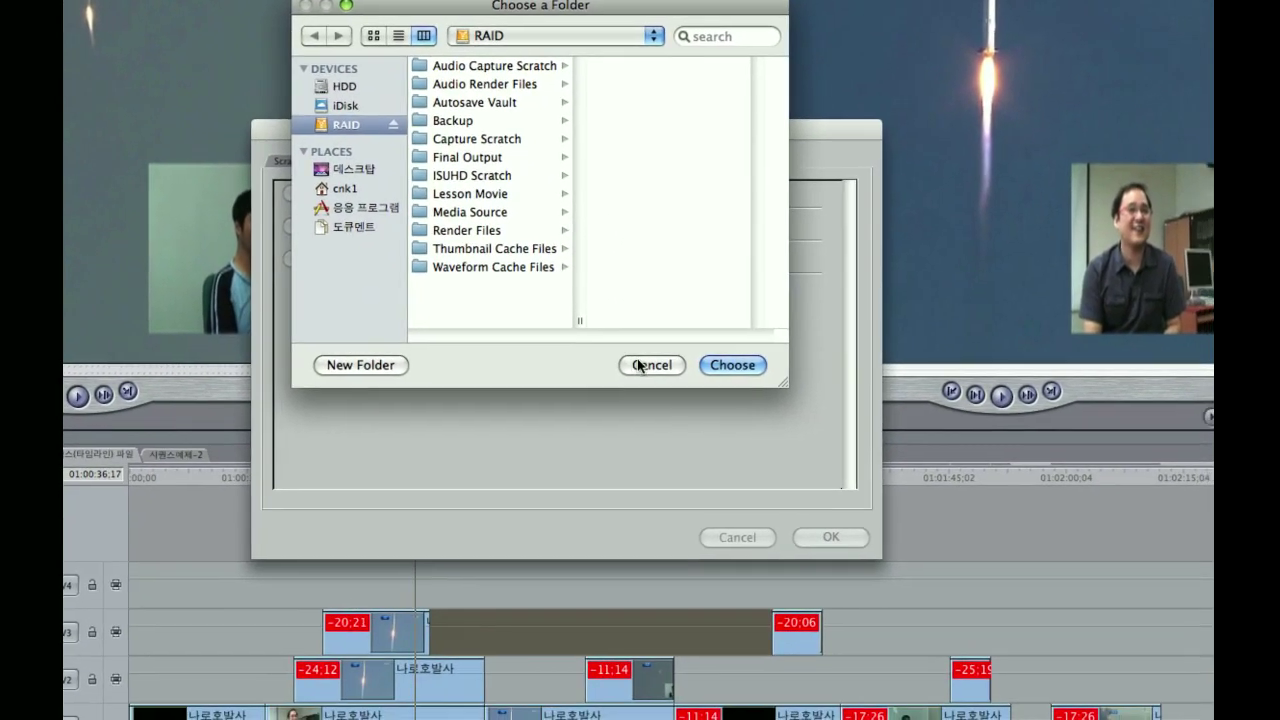
pyautogui.click(655, 483)
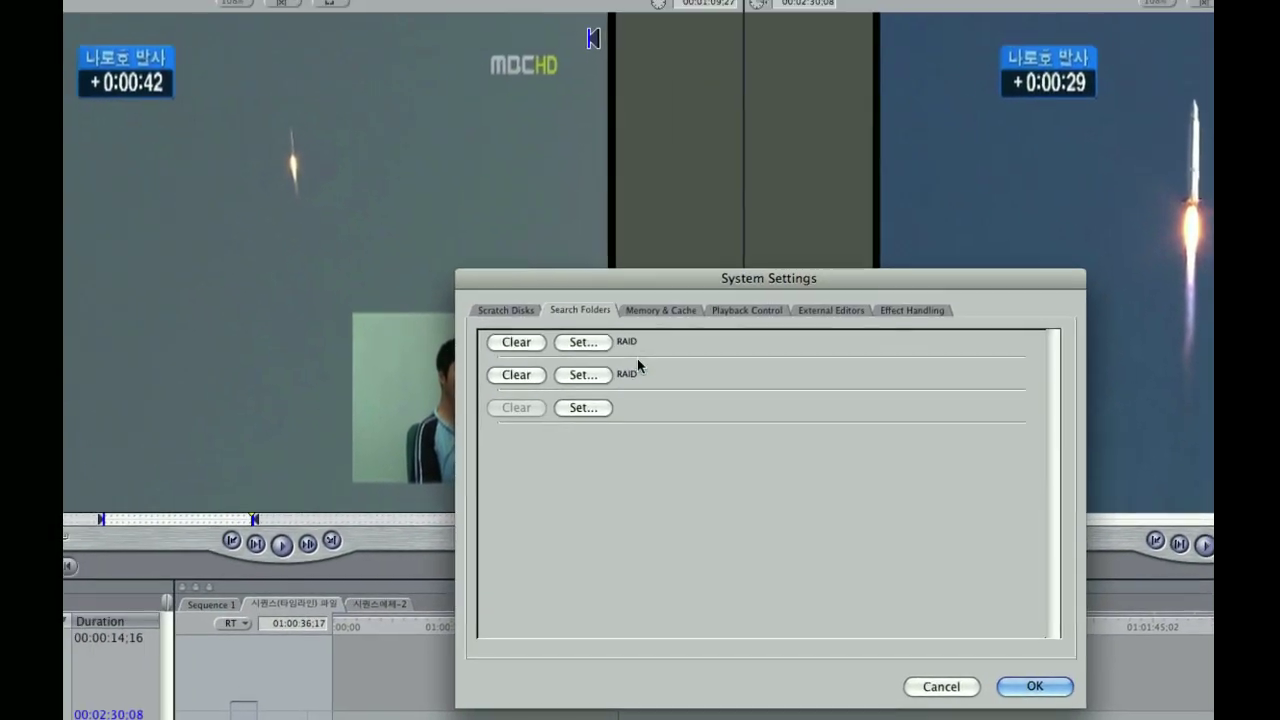